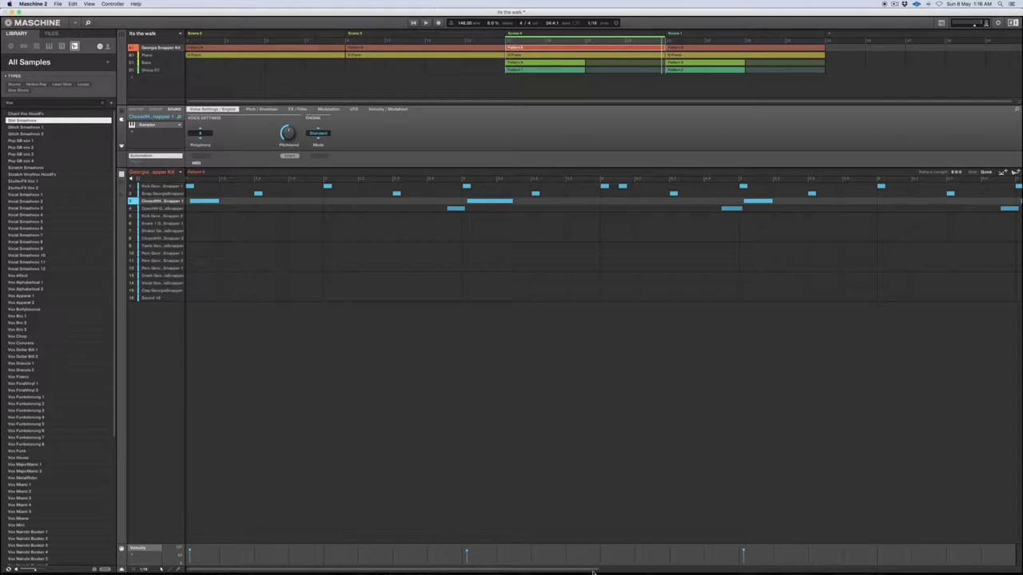
# Step: Zoom out over the full Georgia Snapper Kit pattern, then select the Piano group (B1) to see its chords
pyautogui.moveTo(671, 569); pyautogui.dragTo(769, 569)
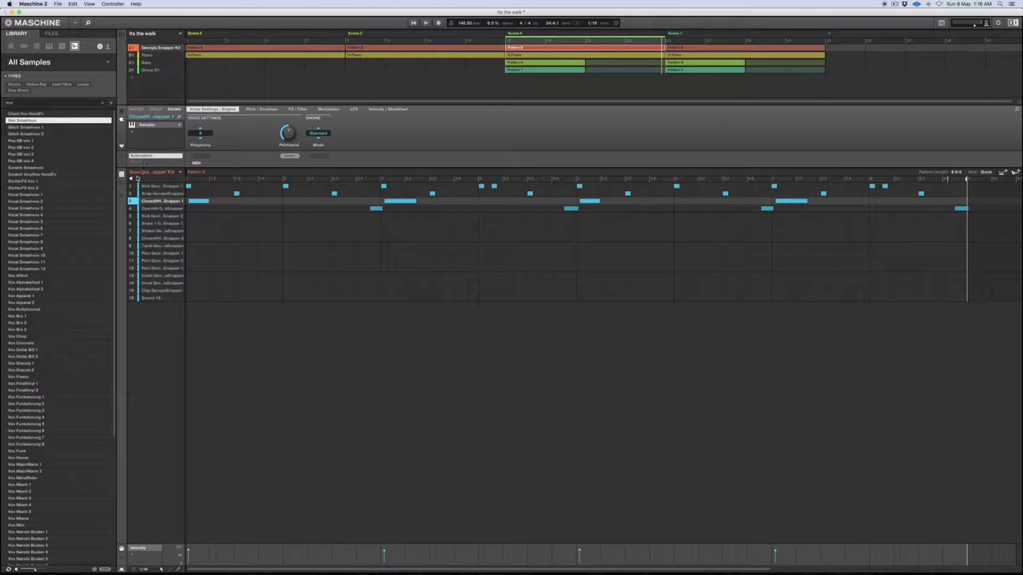
pyautogui.click(149, 54)
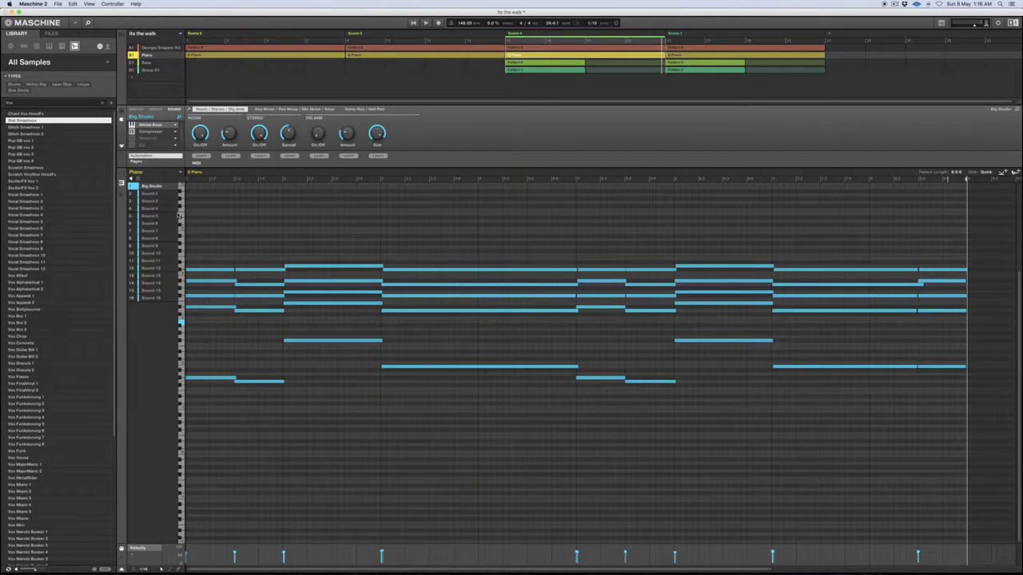
# Step: Compare the drum kit and Piano patterns, then solo the Georgia Snapper Kit group and start playback
pyautogui.click(154, 48)
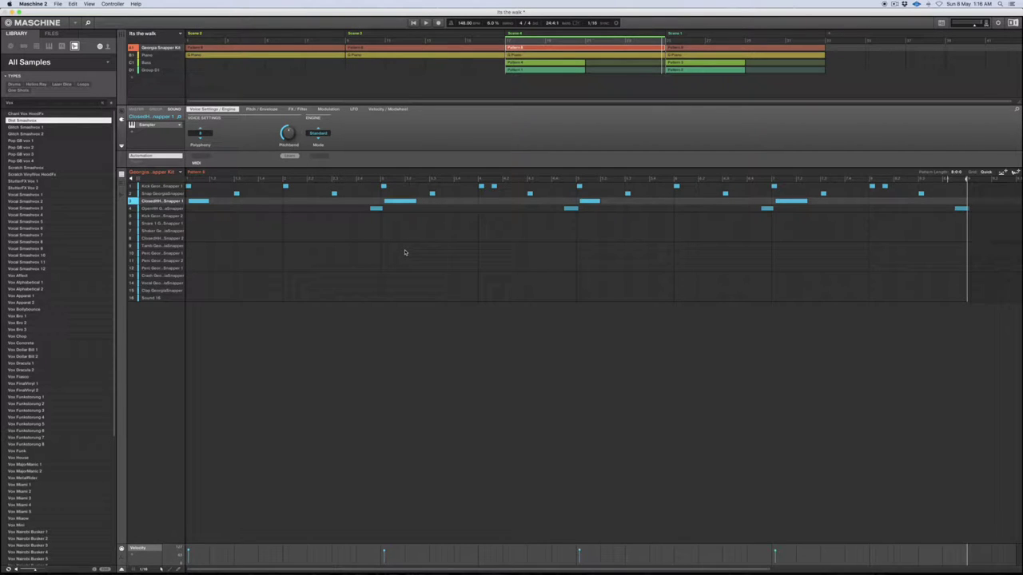
pyautogui.click(149, 54)
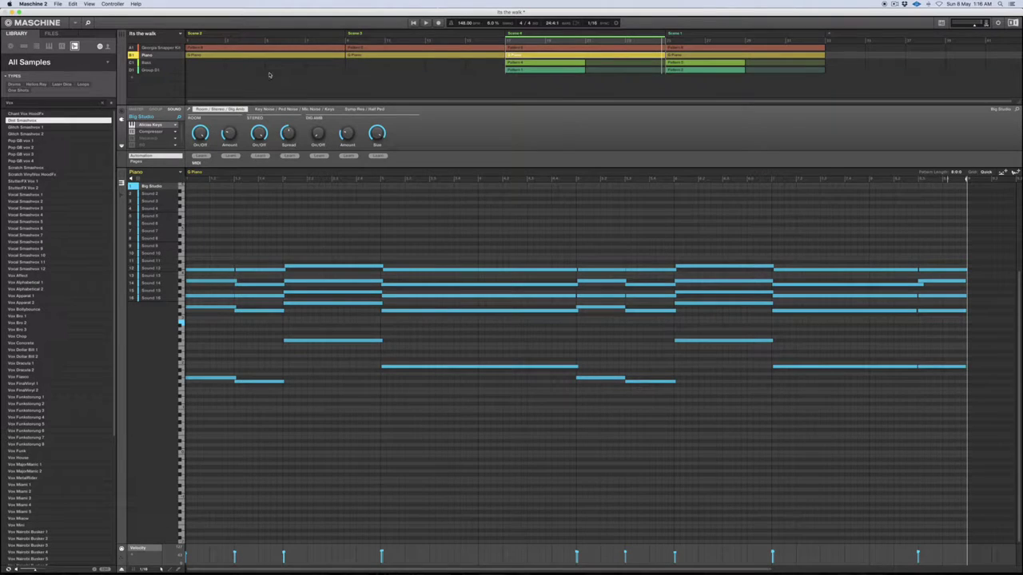
pyautogui.click(133, 48)
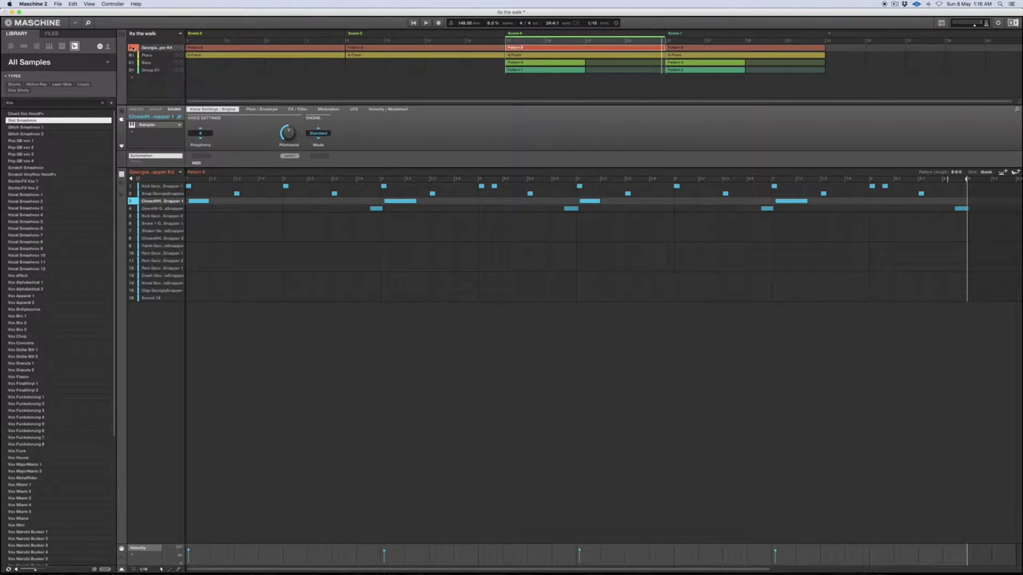
pyautogui.rightClick(133, 48)
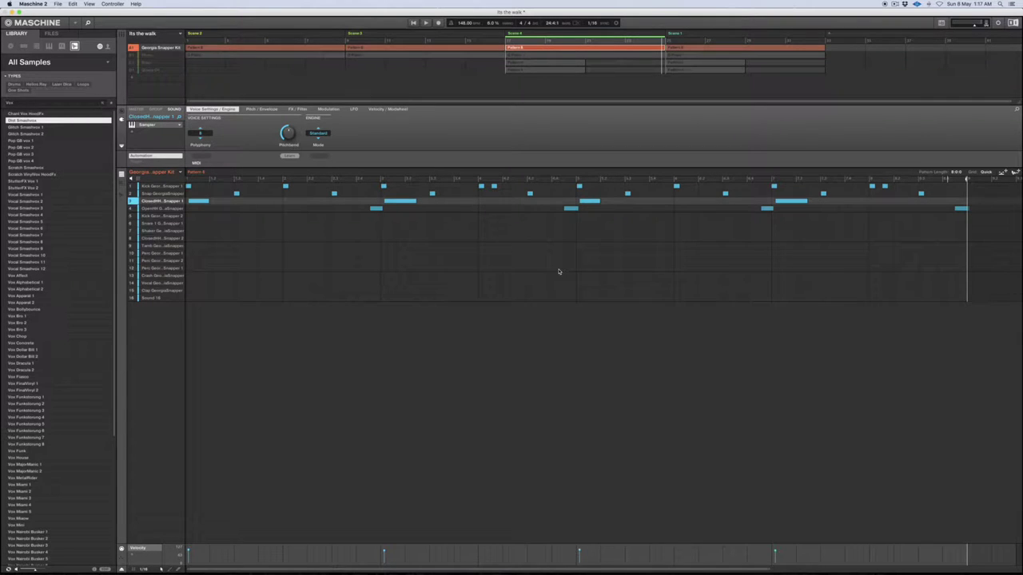
pyautogui.press('space')
pyautogui.press('space')
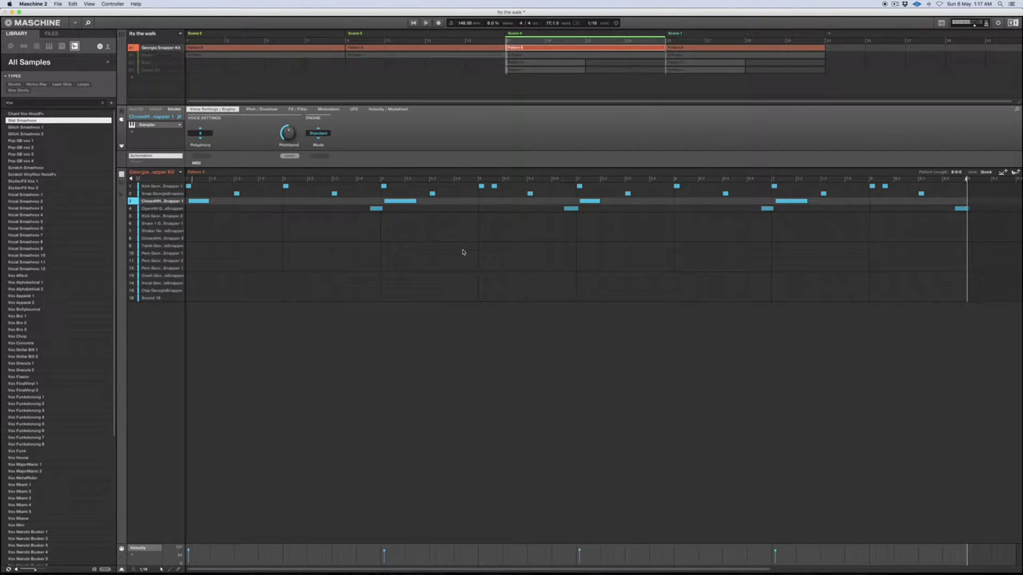
# Step: Select the kick drum sound in the Georgia Snapper Kit
pyautogui.click(146, 185)
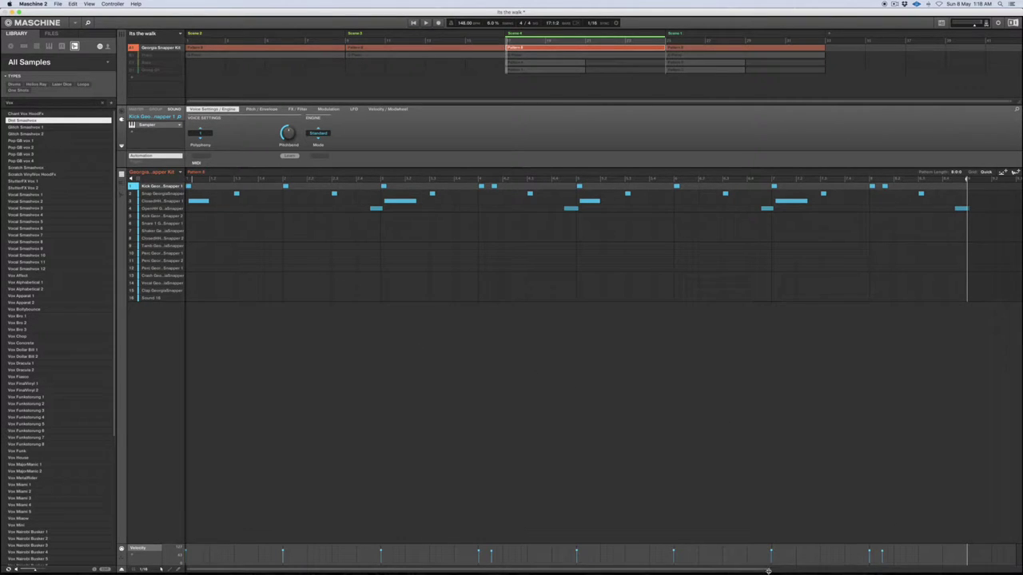
# Step: Zoom in on the start of the drum pattern and select the first closed hi-hat note
pyautogui.moveTo(769, 570); pyautogui.dragTo(237, 567)
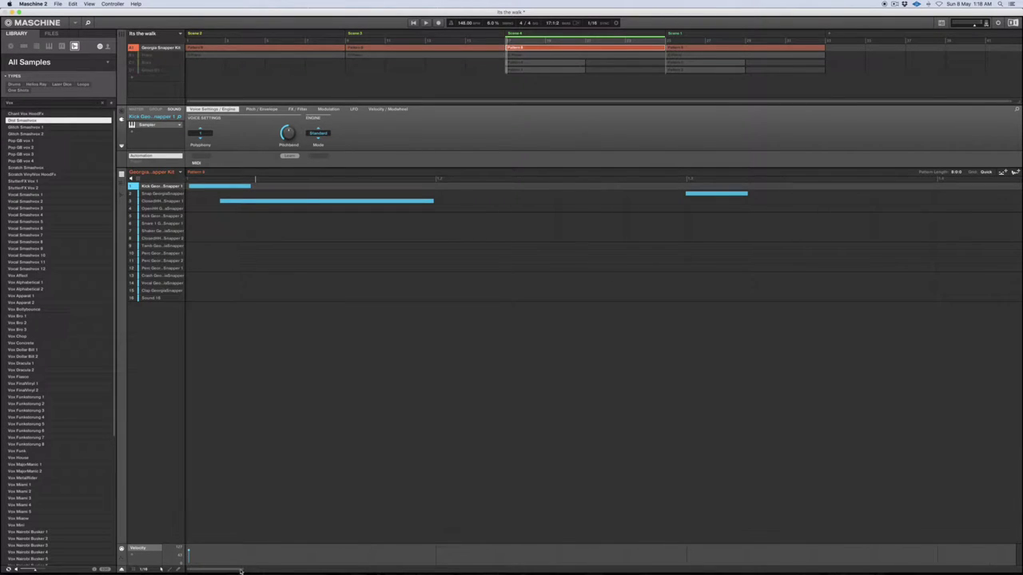
pyautogui.moveTo(238, 569); pyautogui.dragTo(175, 572)
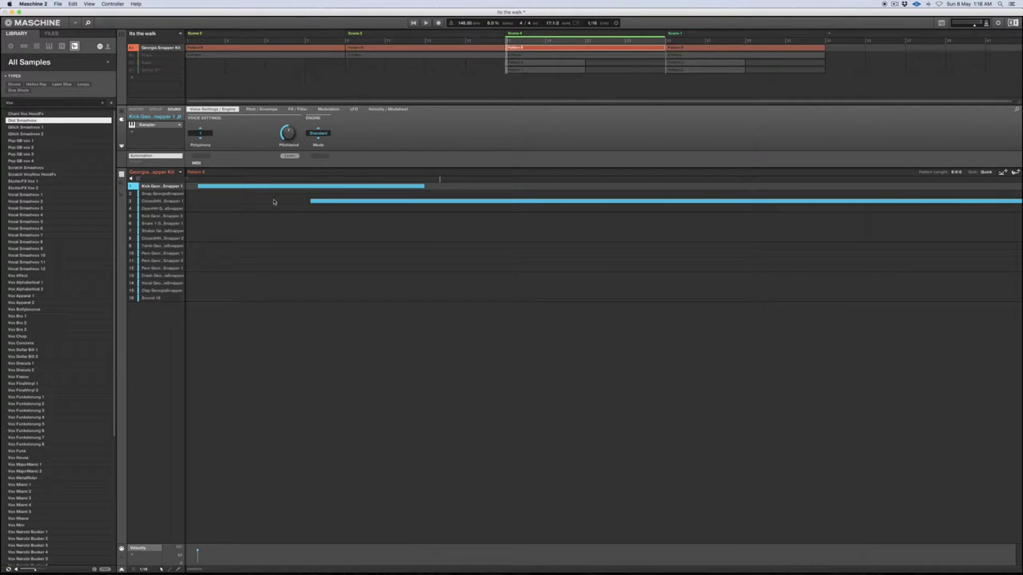
pyautogui.click(333, 202)
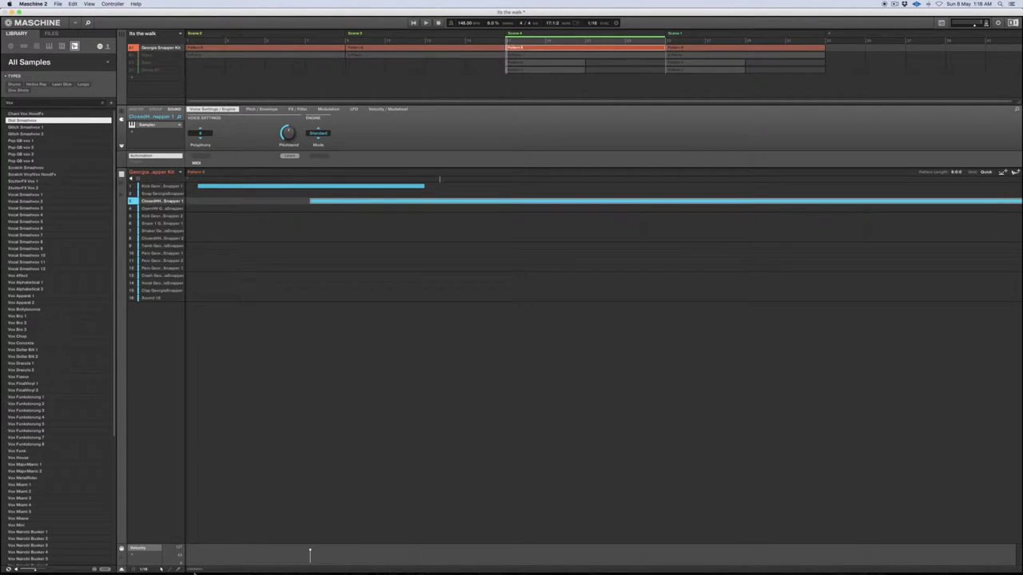
# Step: Scroll through the magnified pattern and start raising the swing toward 6.0 %
pyautogui.hscroll(5, 196, 569)
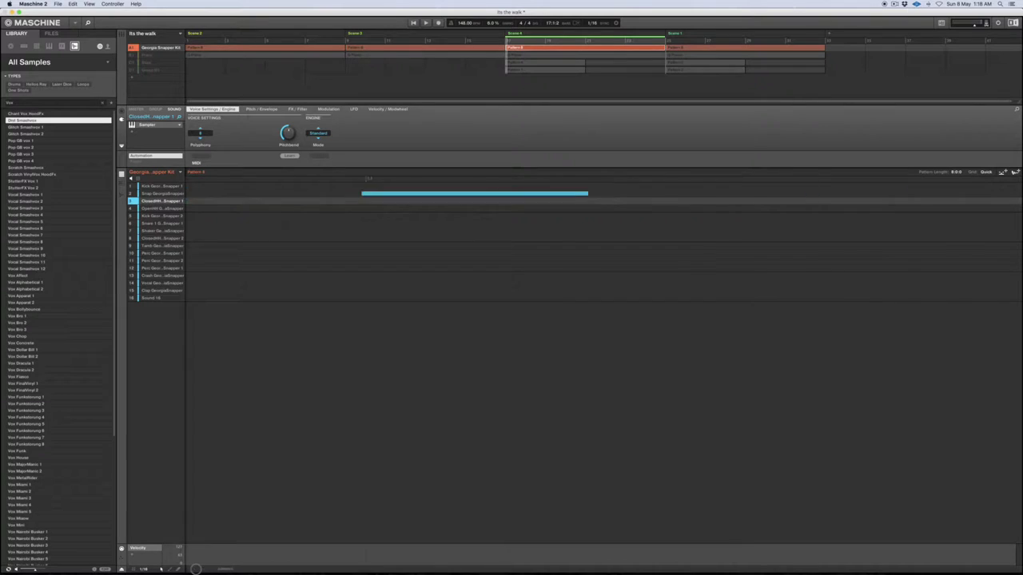
pyautogui.hscroll(5, 196, 569)
pyautogui.hscroll(-7, 195, 569)
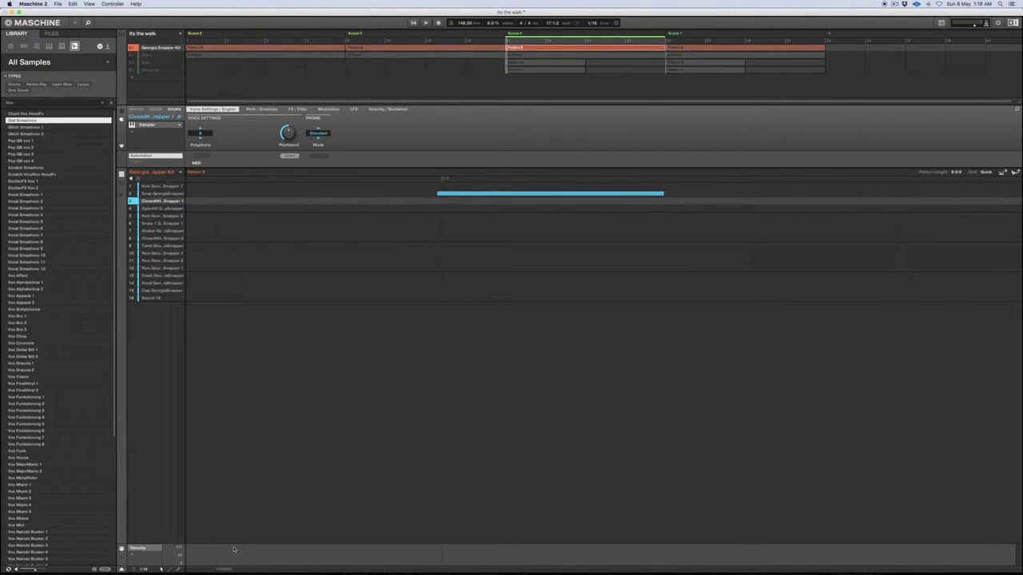
pyautogui.hscroll(10, 225, 569)
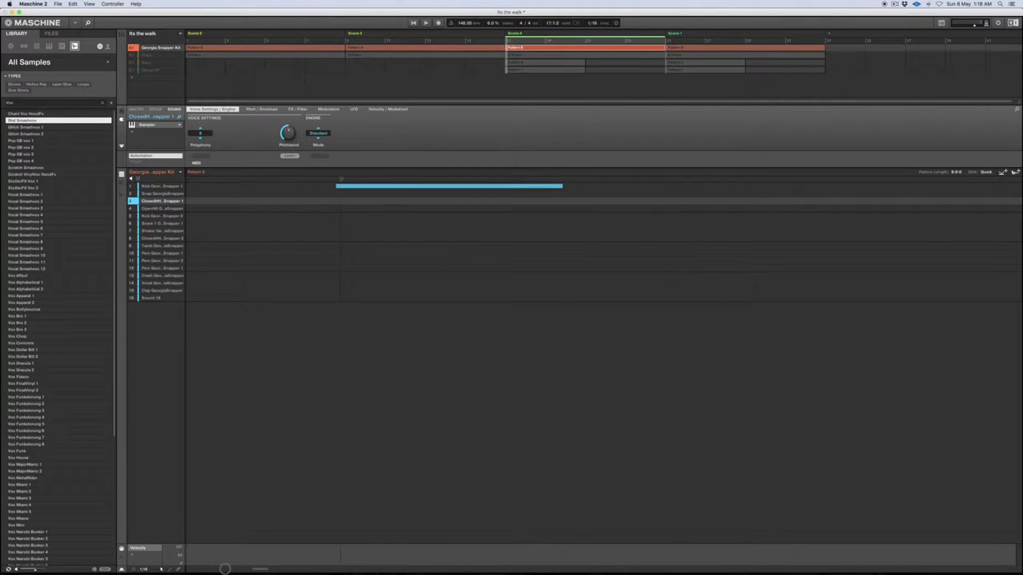
pyautogui.hscroll(-6, 225, 569)
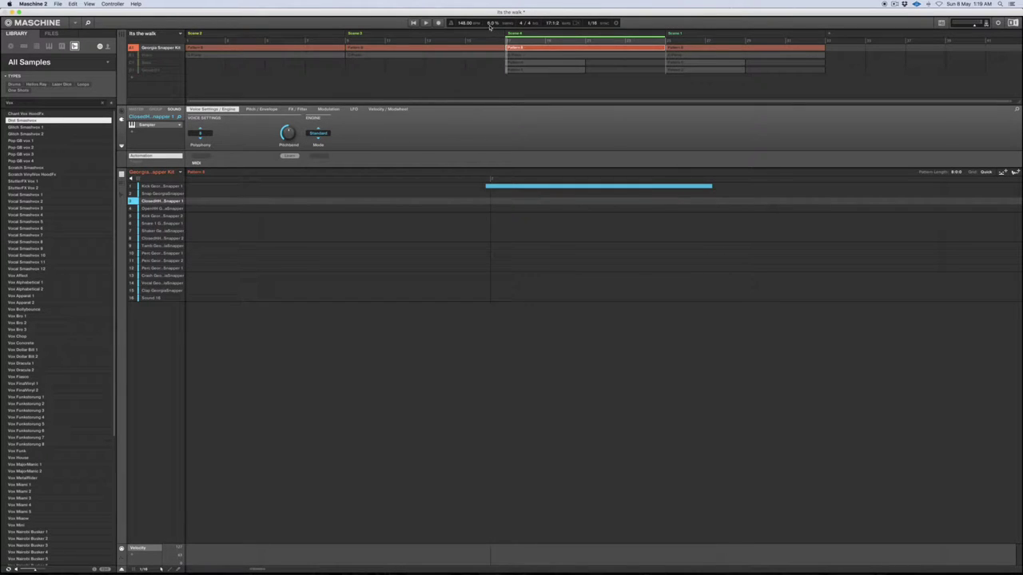
pyautogui.moveTo(490, 26); pyautogui.dragTo(501, 25)
# Step: Settle the swing at 6.0 %, then zoom back out over the full drum pattern
pyautogui.moveTo(492, 24); pyautogui.dragTo(492, 28)
pyautogui.hscroll(10, 254, 568)
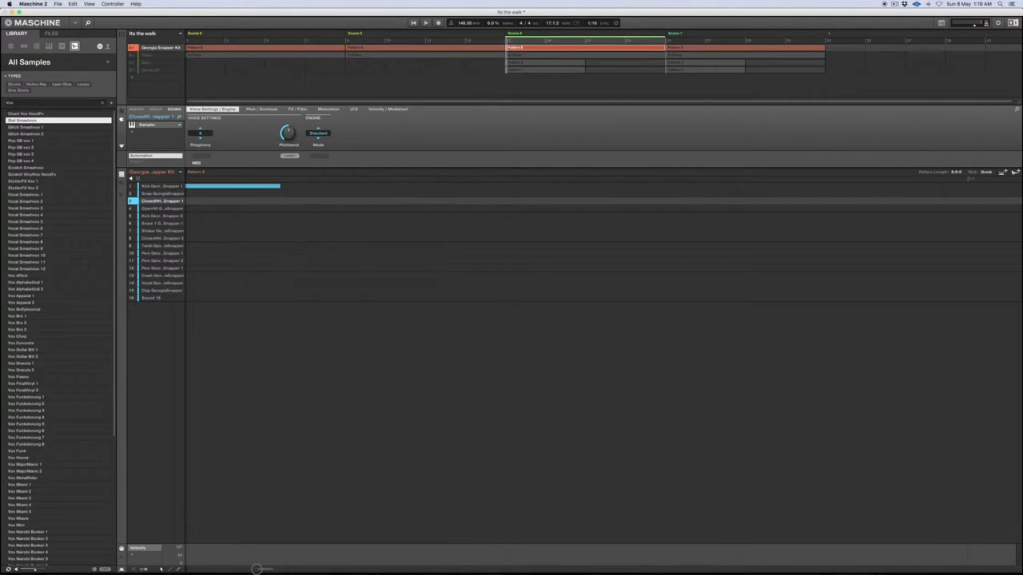
pyautogui.hscroll(5, 256, 569)
pyautogui.hscroll(-6, 256, 569)
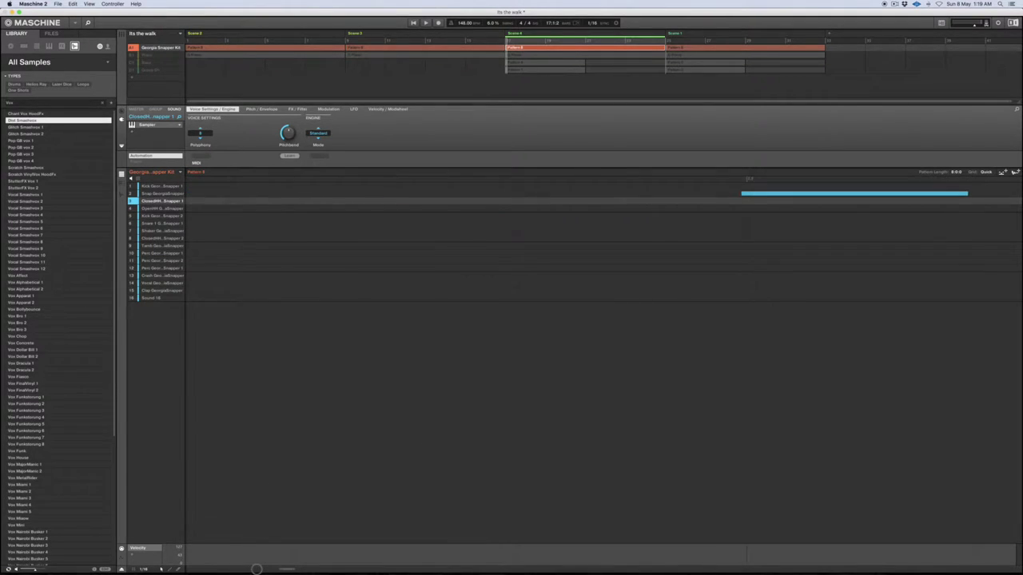
pyautogui.hscroll(8, 255, 569)
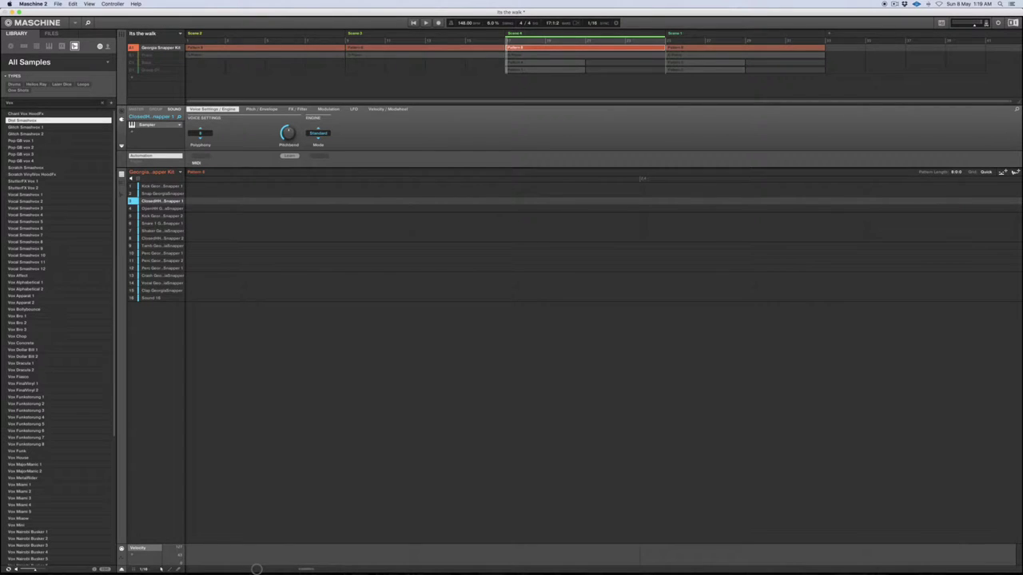
pyautogui.moveTo(310, 569); pyautogui.dragTo(736, 524)
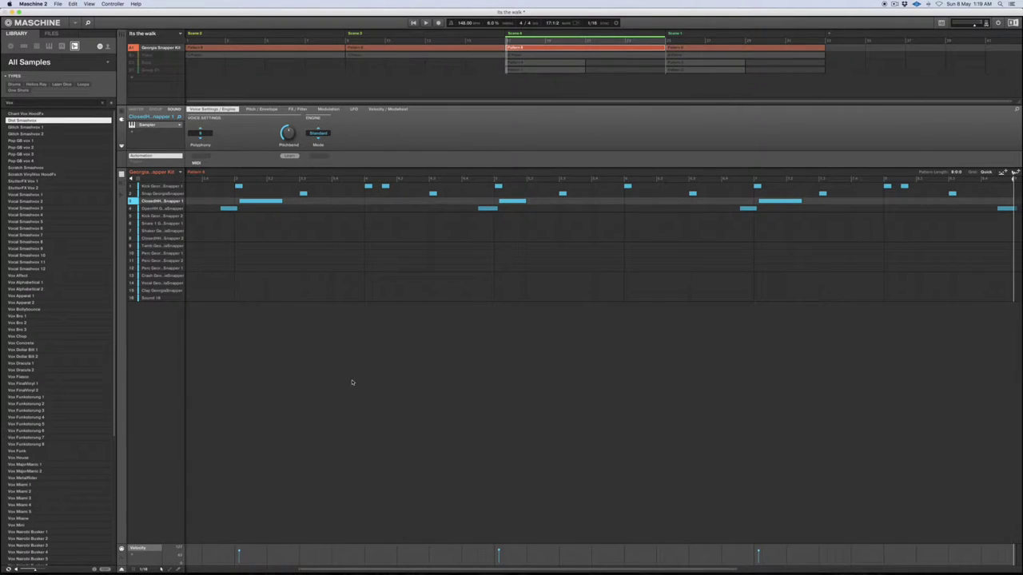
pyautogui.moveTo(546, 569); pyautogui.dragTo(549, 569)
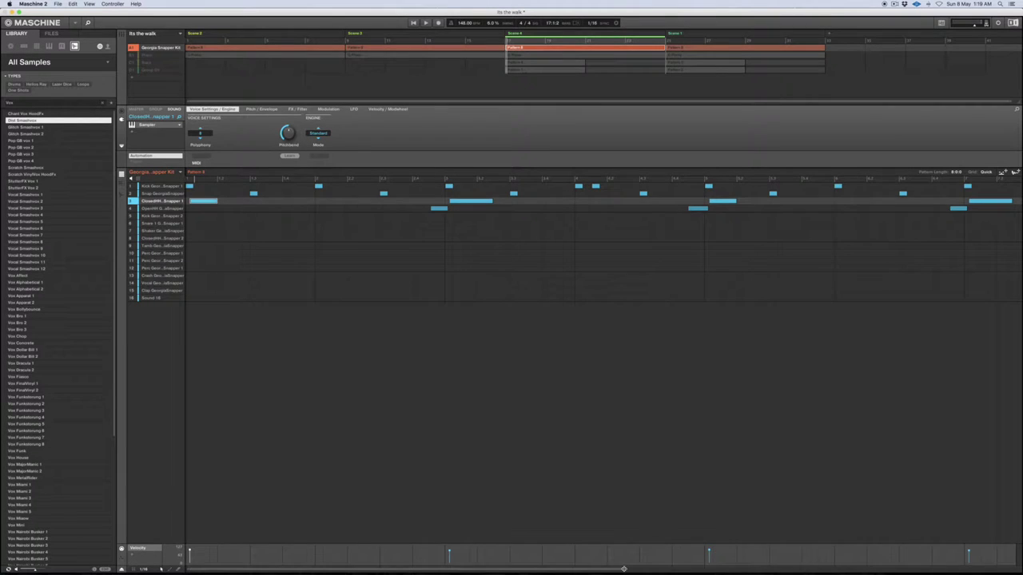
pyautogui.moveTo(624, 569); pyautogui.dragTo(751, 569)
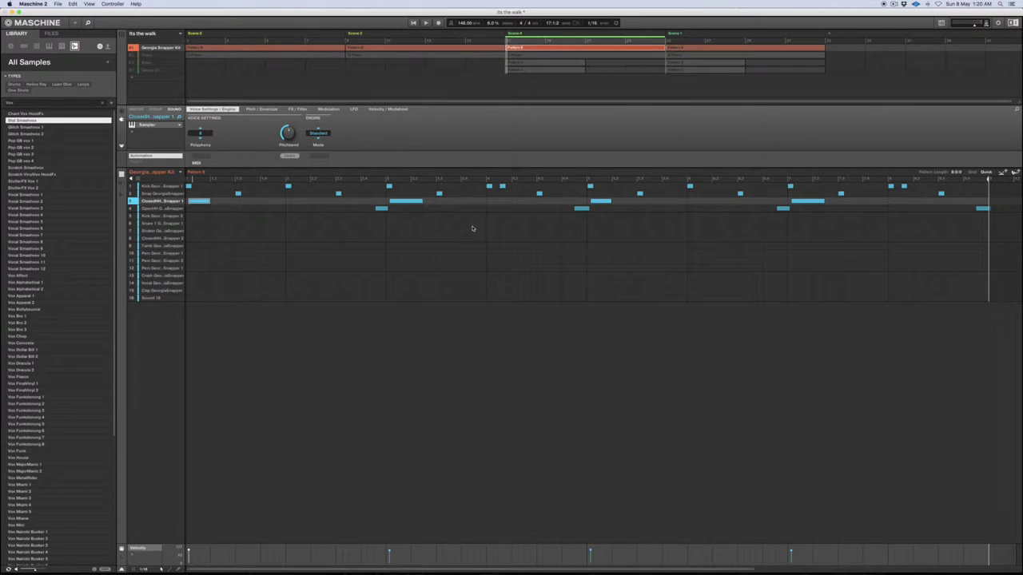
# Step: In Preferences > Colors, change Sound Color from Cyan to Auto
pyautogui.click(64, 3)
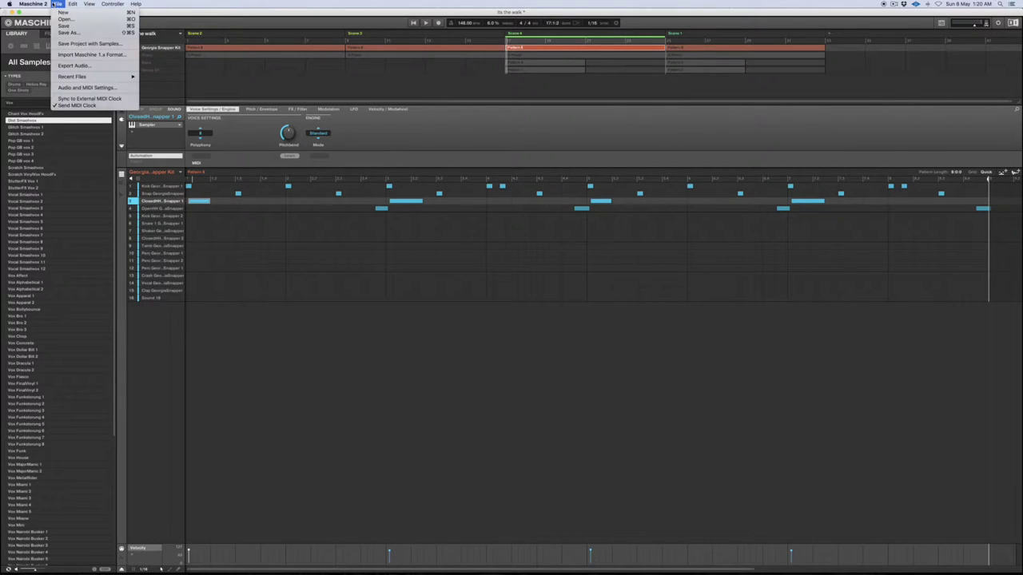
pyautogui.moveTo(32, 3)
pyautogui.click(46, 23)
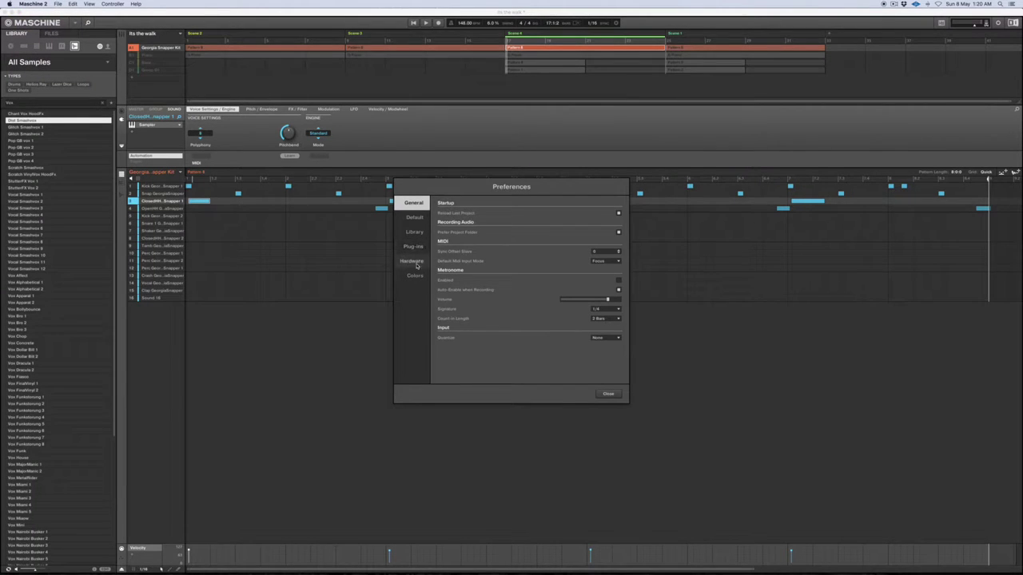
pyautogui.click(419, 276)
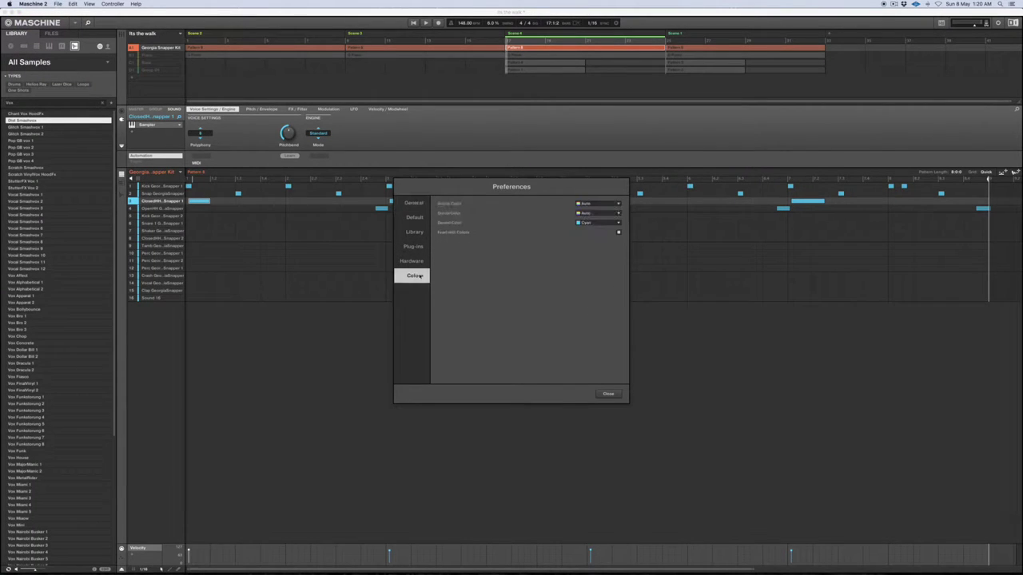
pyautogui.click(584, 223)
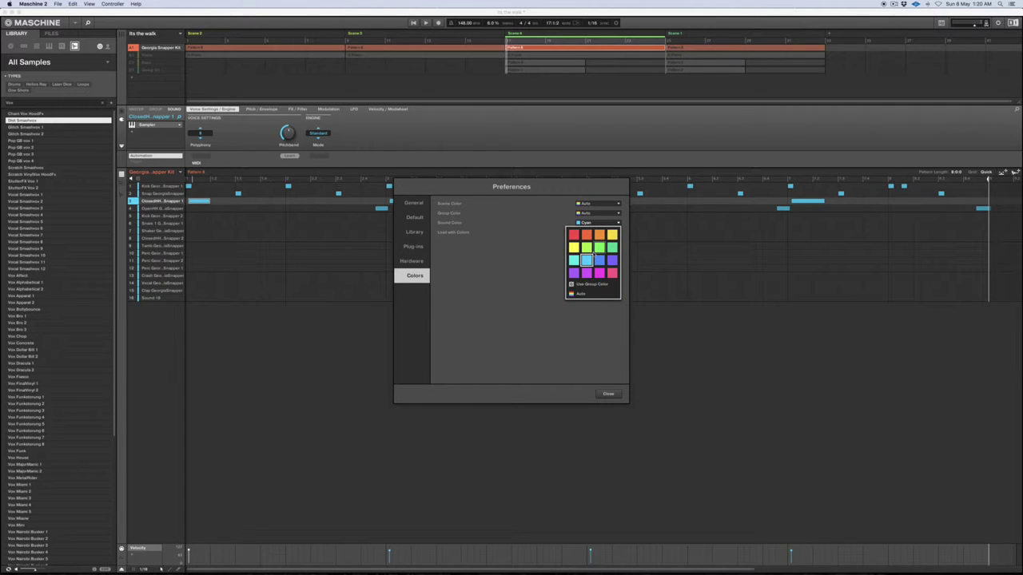
pyautogui.click(574, 294)
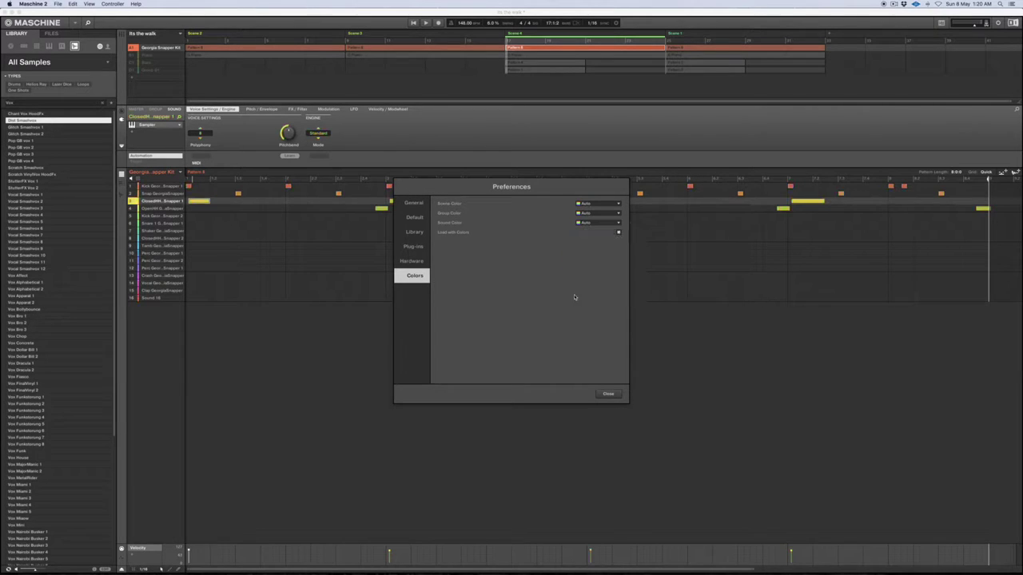
# Step: Close Preferences, play the drum pattern, and bring up the Piano group's chords
pyautogui.click(610, 395)
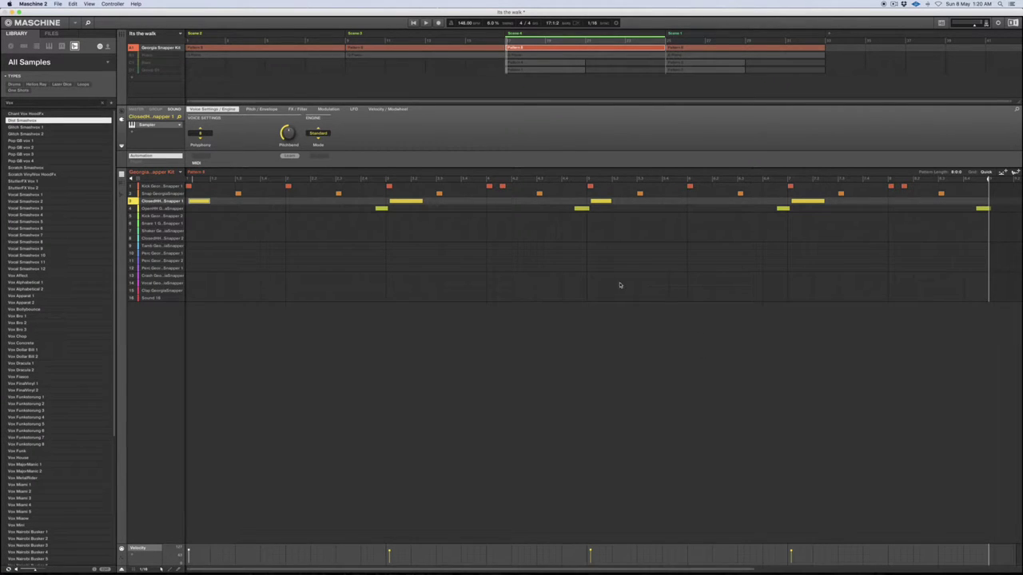
pyautogui.press('space')
pyautogui.press('space')
pyautogui.click(145, 56)
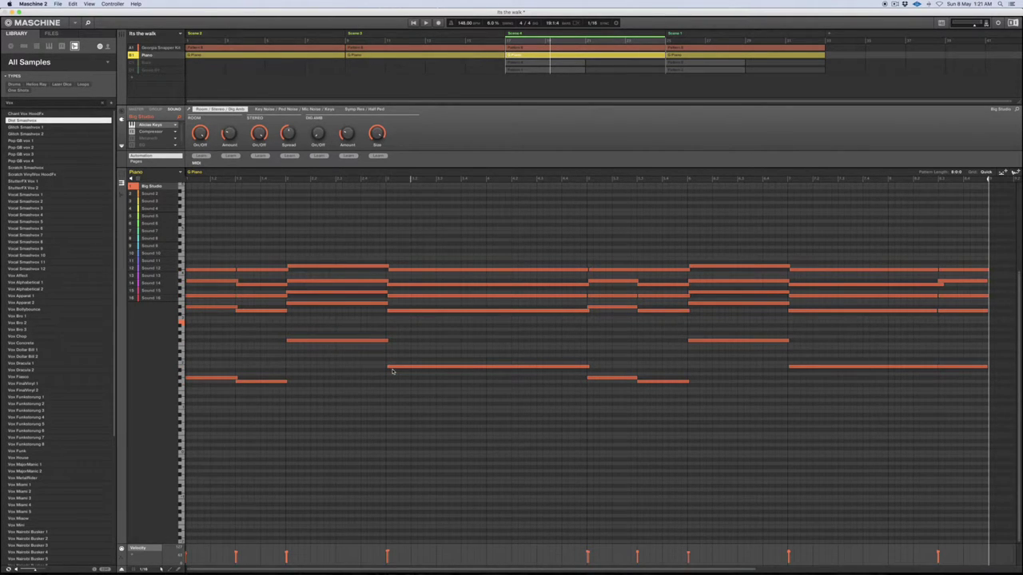
# Step: Play the Piano chord pattern, then switch to the Bass group (C1) pattern
pyautogui.press('space')
pyautogui.press('space')
pyautogui.click(137, 63)
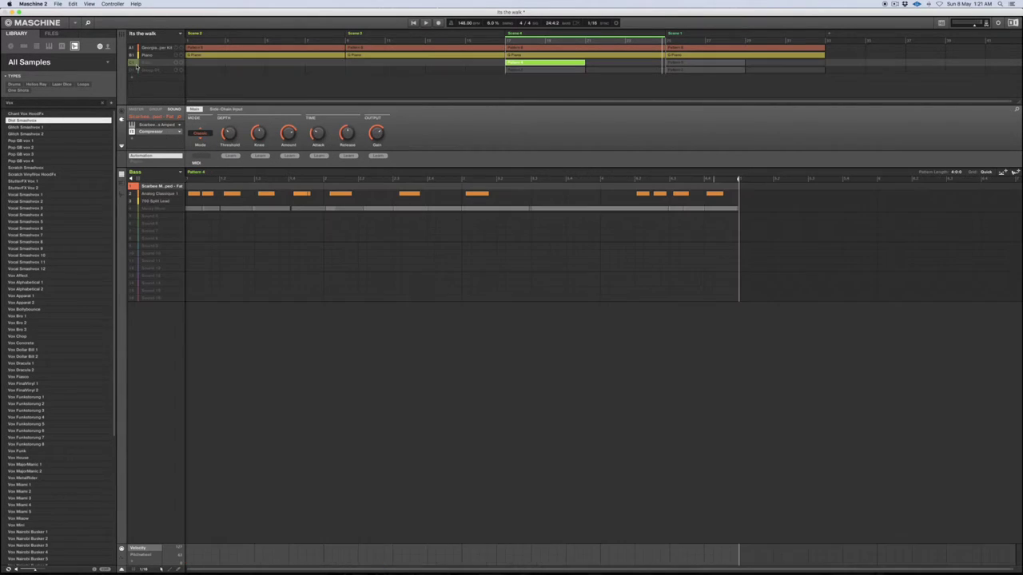
# Step: Return to the Piano group, fit its whole chord pattern in view, and unmute the Bass group
pyautogui.click(194, 54)
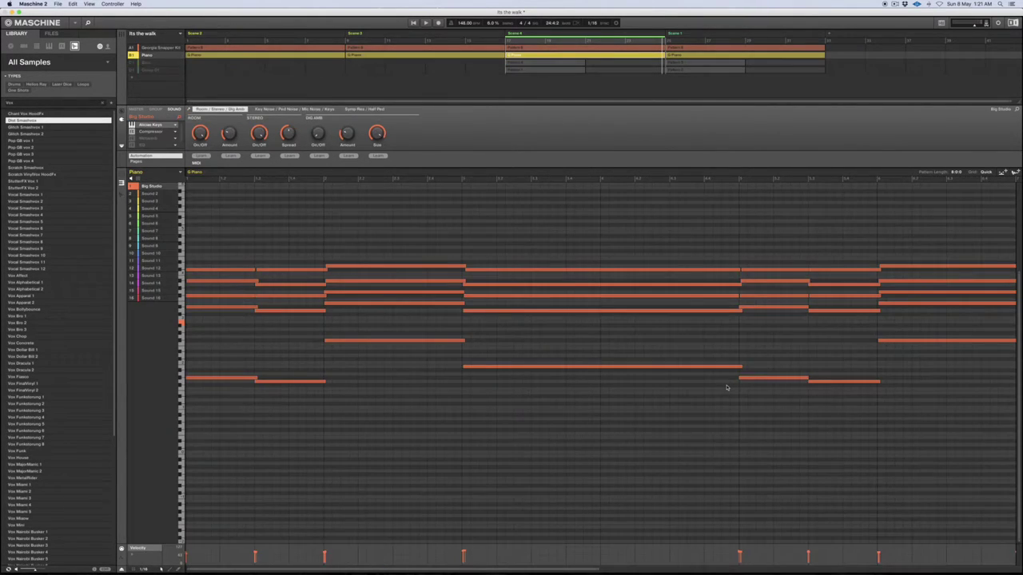
pyautogui.moveTo(596, 572)
pyautogui.mouseDown()
pyautogui.moveTo(711, 559)
pyautogui.moveTo(794, 566)
pyautogui.moveTo(748, 566)
pyautogui.mouseUp()
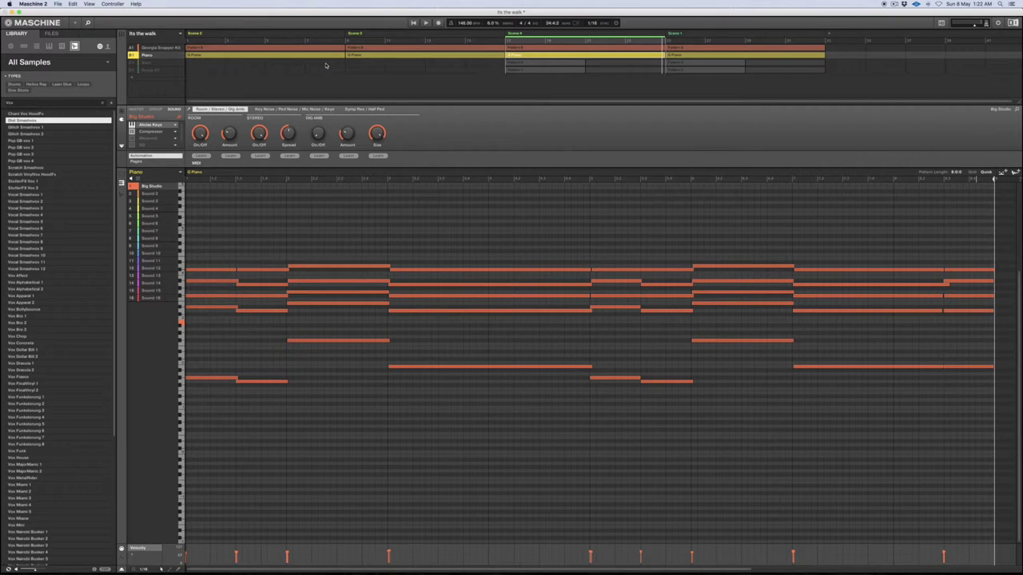
pyautogui.click(132, 64)
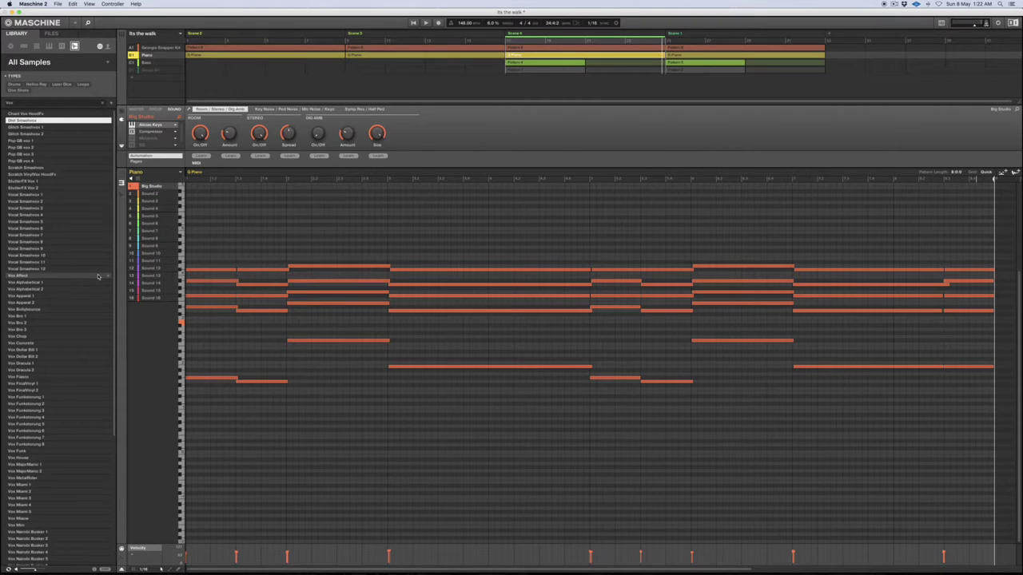
# Step: Solo and play the Bass group, then select sound slot 2, Analog Classique 1
pyautogui.click(151, 62)
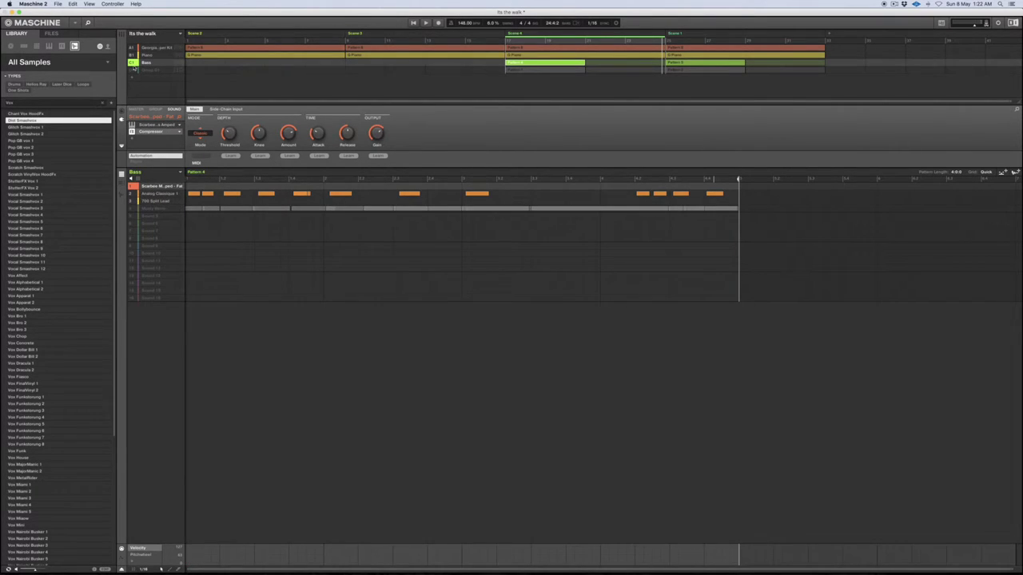
pyautogui.rightClick(133, 67)
pyautogui.press('space')
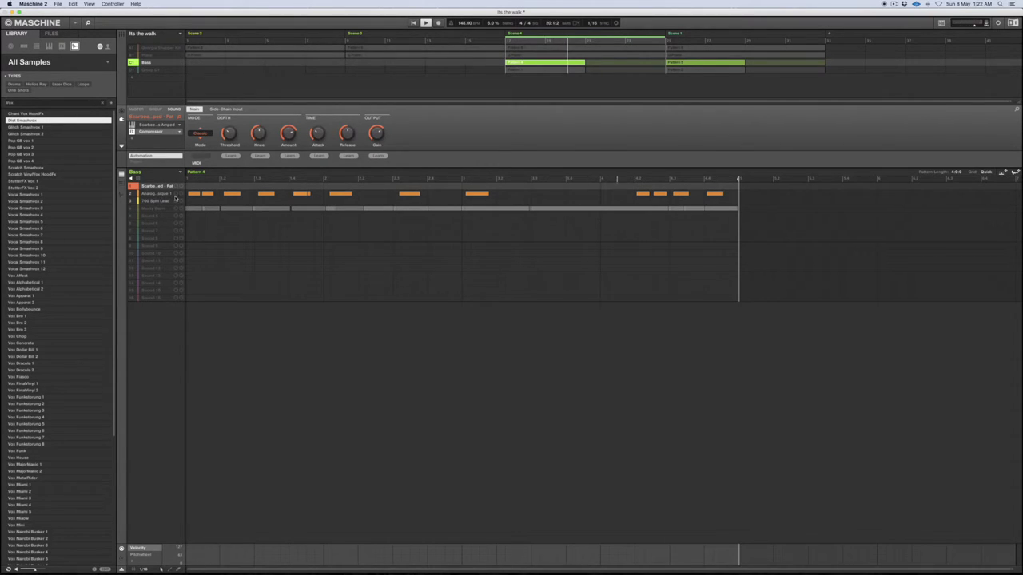
pyautogui.click(133, 195)
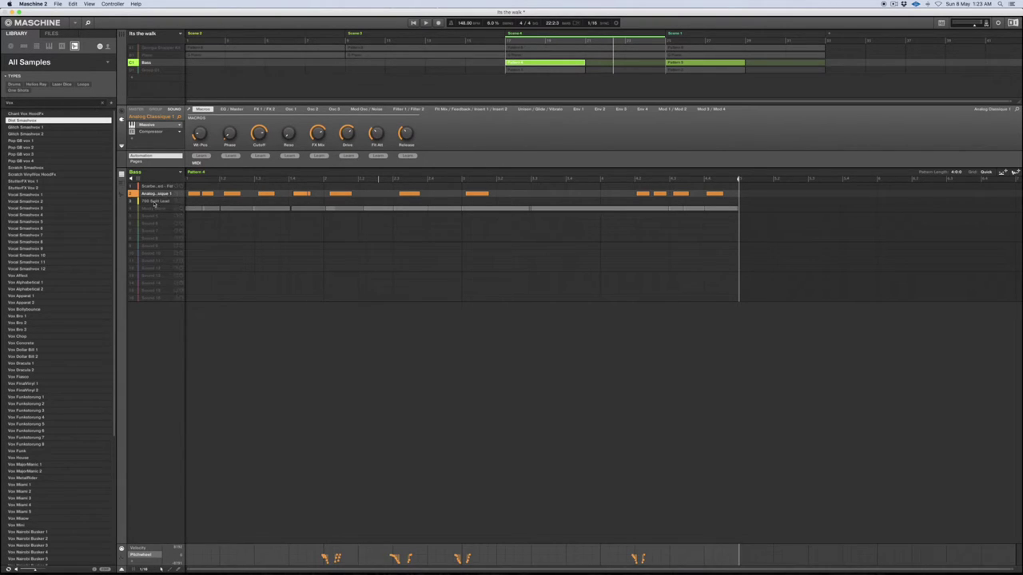
# Step: Show the bass notes in keyboard view, play the line, then unsolo the Bass group and stop
pyautogui.click(122, 183)
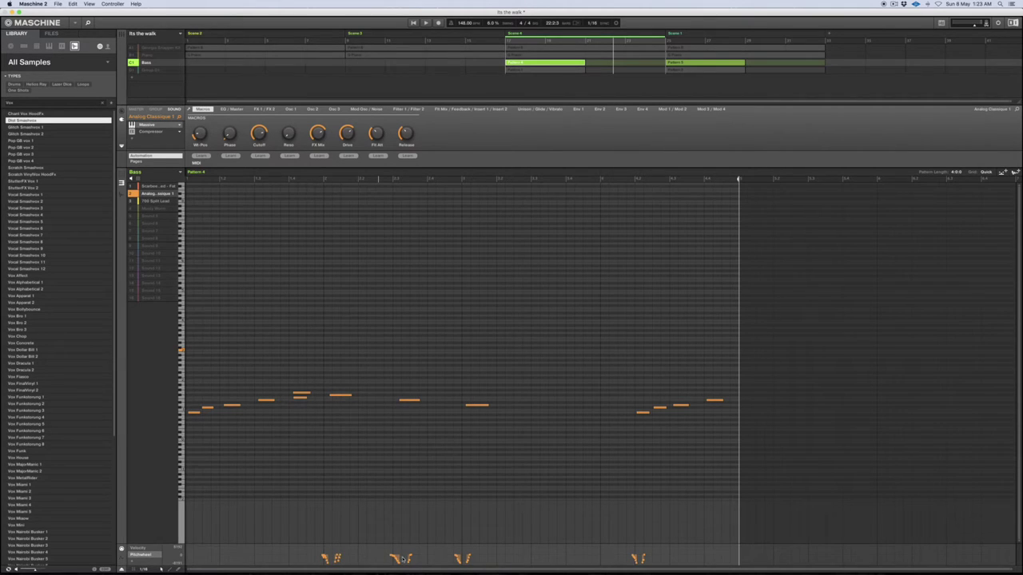
pyautogui.press('space')
pyautogui.press('space')
pyautogui.rightClick(132, 67)
pyautogui.press('space')
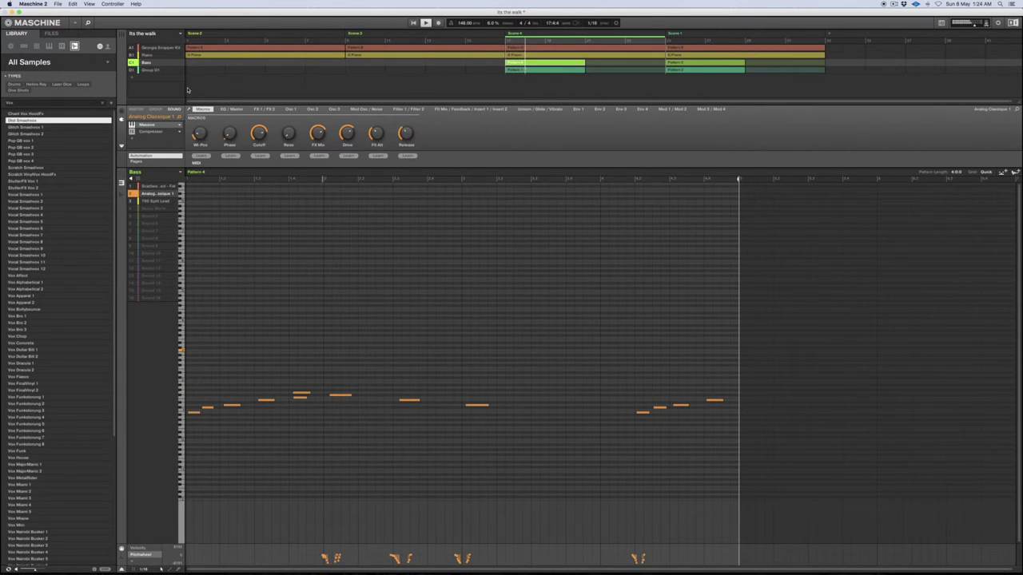
# Step: Rename group D1 to 'Vox'
pyautogui.click(152, 71)
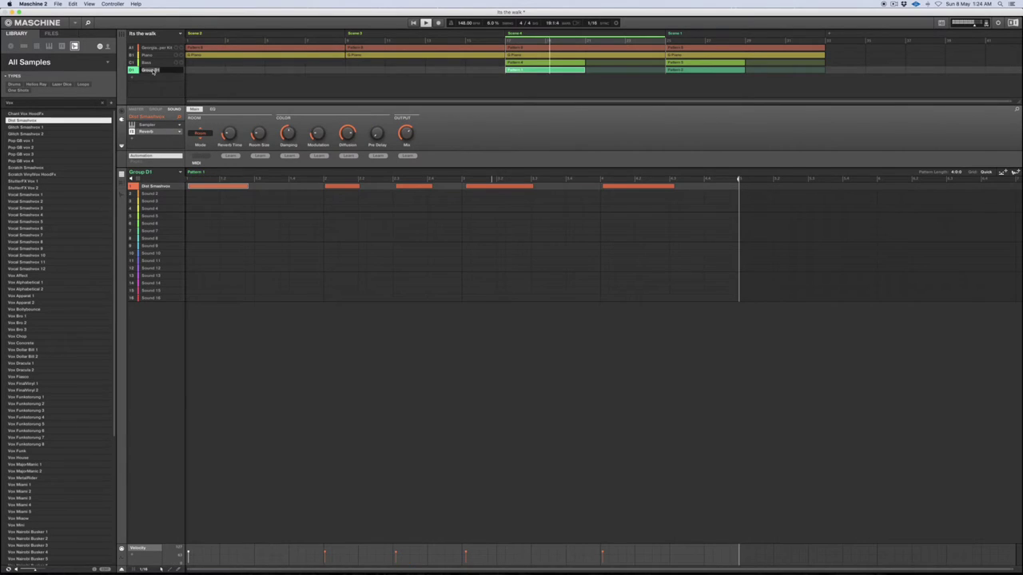
pyautogui.write('Vox')
pyautogui.press('Return')
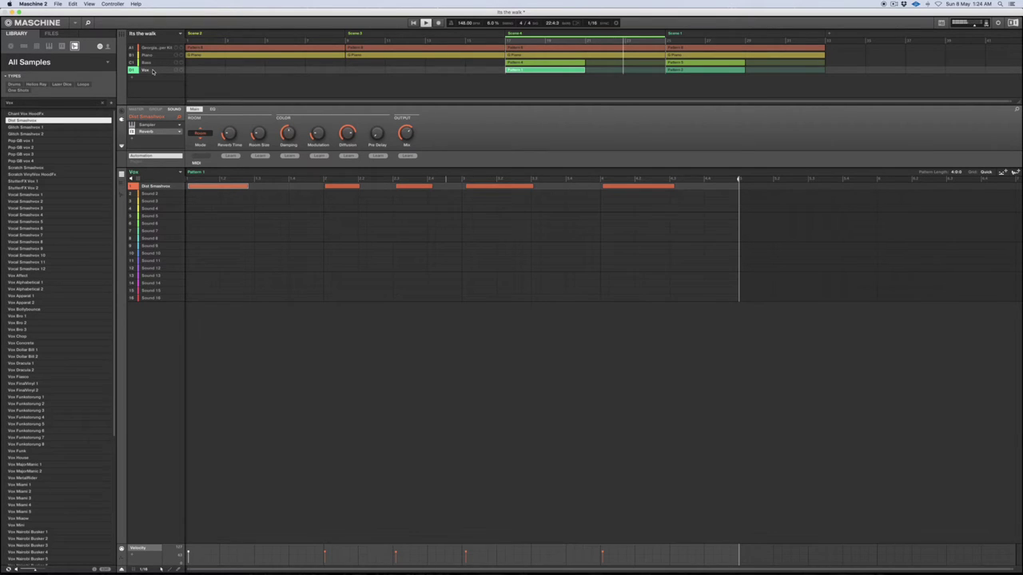
# Step: Stop playback, check the Bass group, then reselect the Vox group
pyautogui.press('space')
pyautogui.click(146, 62)
pyautogui.click(146, 70)
# Step: Play the project in the mixer view, then go back to the pattern editor
pyautogui.click(119, 34)
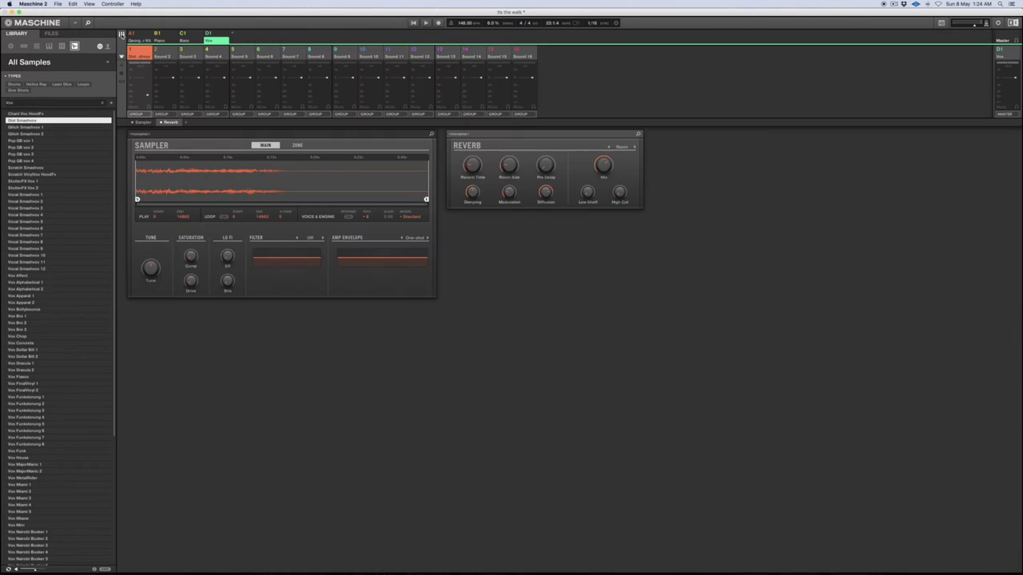
pyautogui.press('space')
pyautogui.click(122, 34)
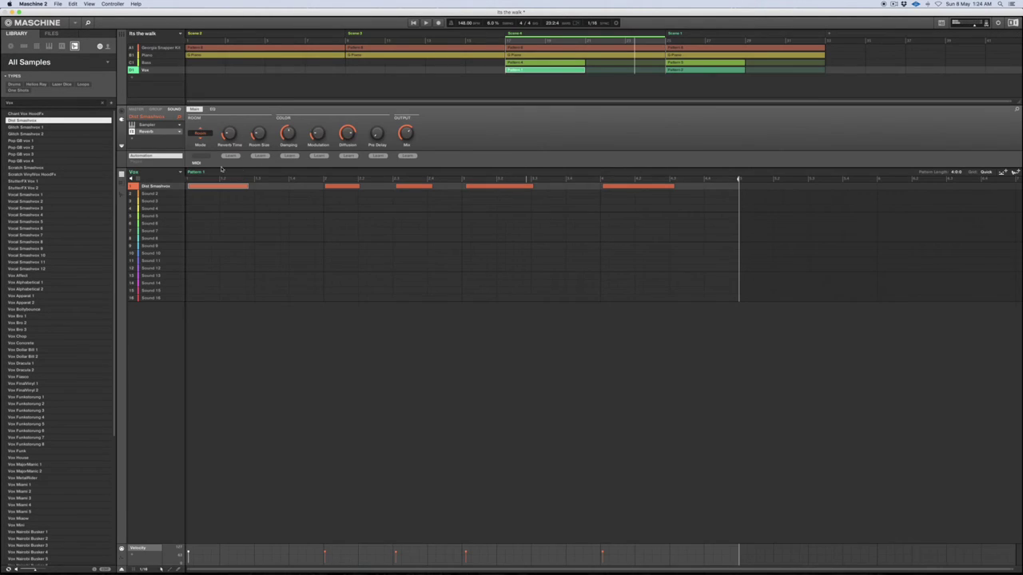
# Step: Solo the vocal chop sound and the Vox group, then play from Scene 4
pyautogui.rightClick(134, 187)
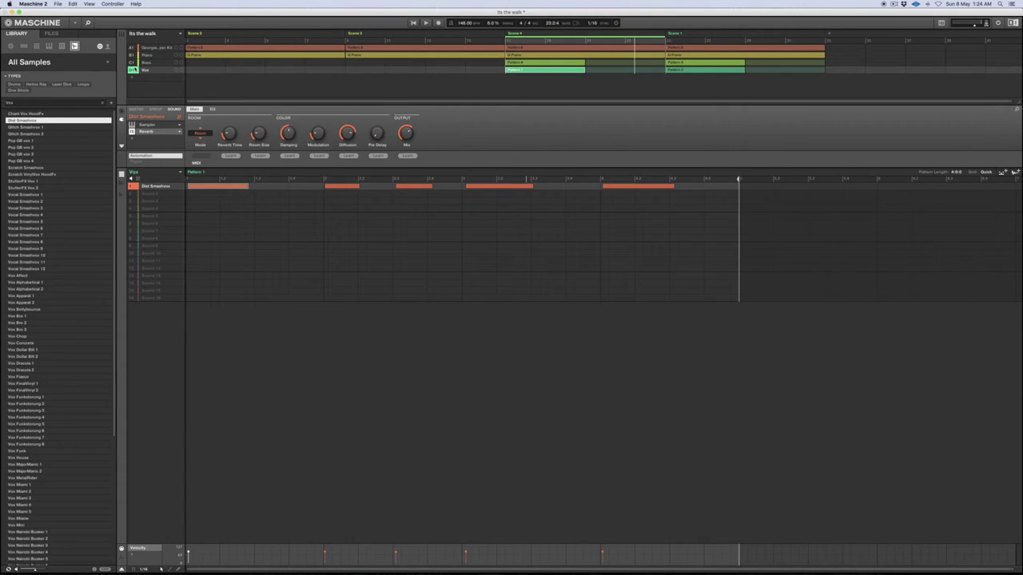
pyautogui.rightClick(134, 70)
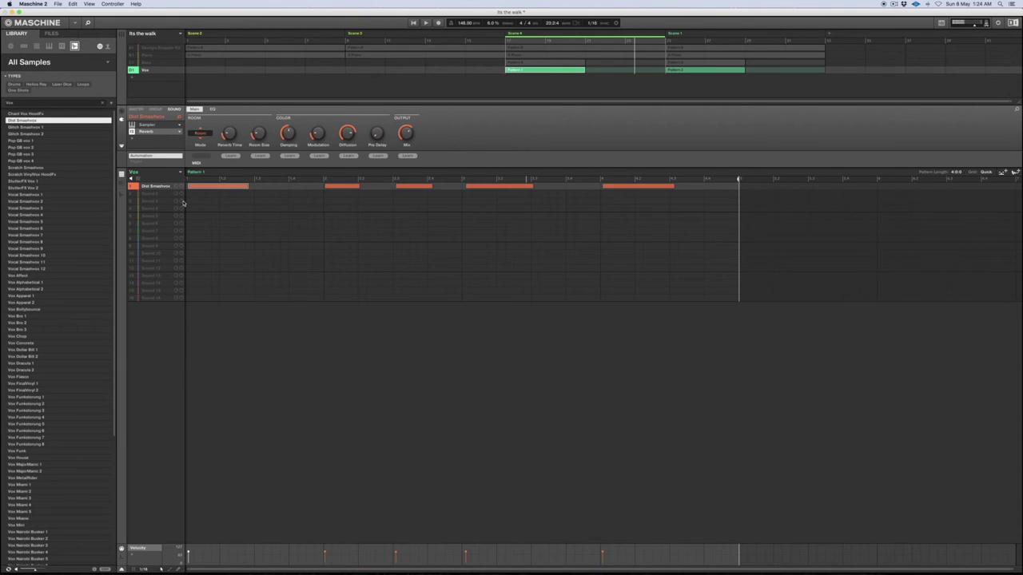
pyautogui.press('space')
# Step: Adjust the vocal chop channel's mix setting, stop playback, and leave the mixer
pyautogui.click(122, 34)
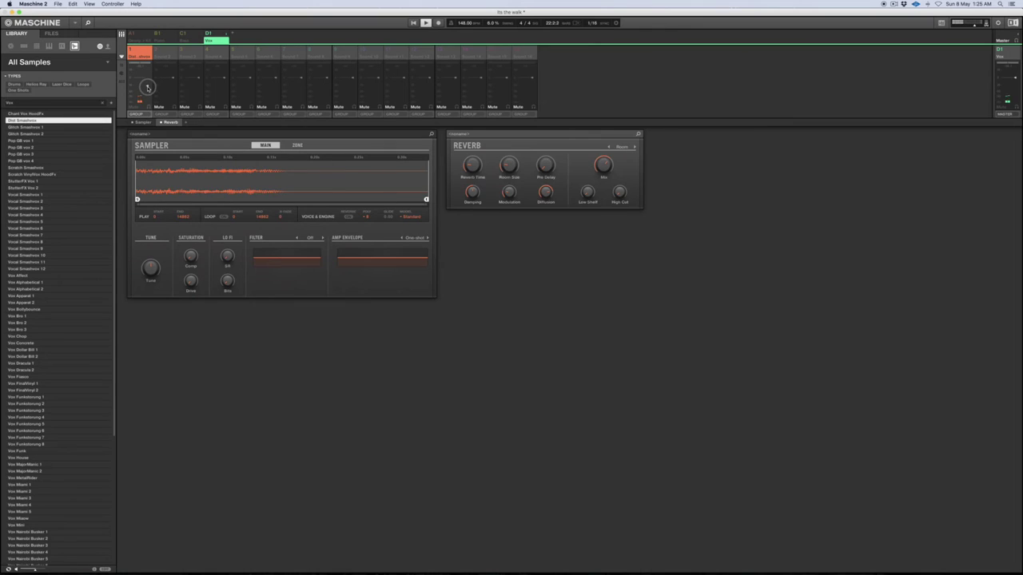
pyautogui.moveTo(147, 87); pyautogui.dragTo(148, 96)
pyautogui.press('space')
pyautogui.click(122, 35)
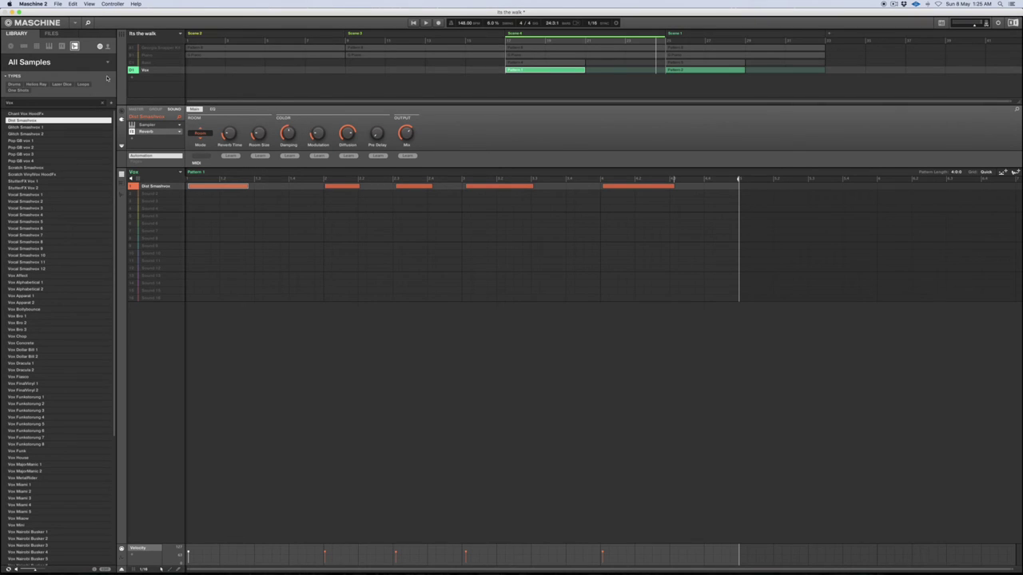
# Step: Unsolo the Vox group so all four groups play, and play the full arrangement
pyautogui.click(131, 71)
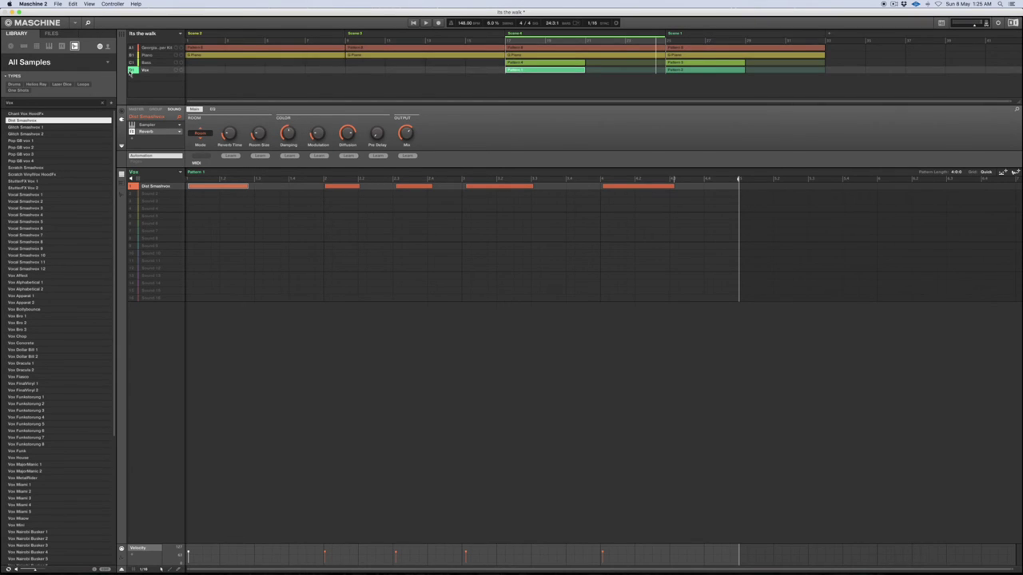
pyautogui.press('space')
pyautogui.press('space')
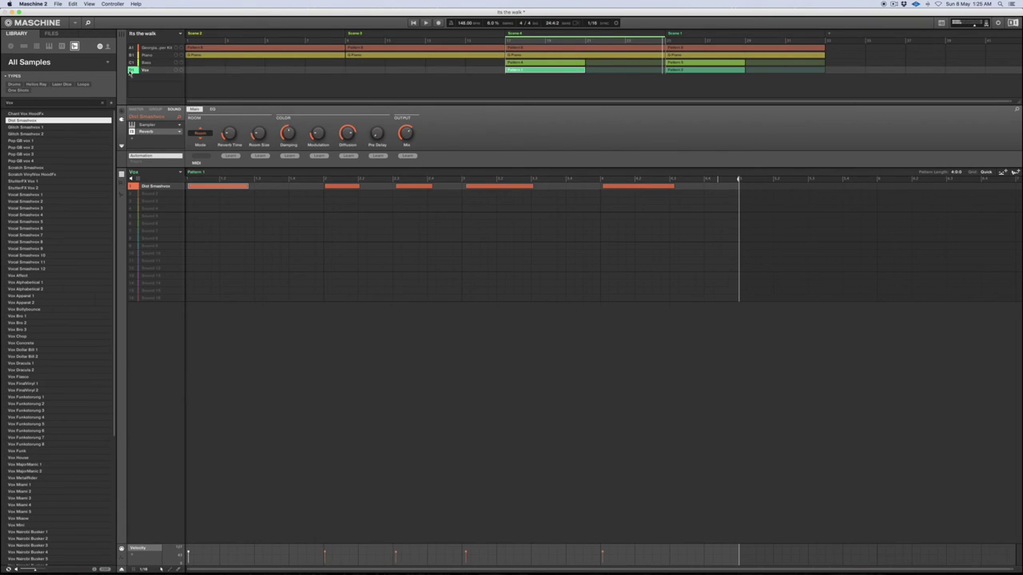